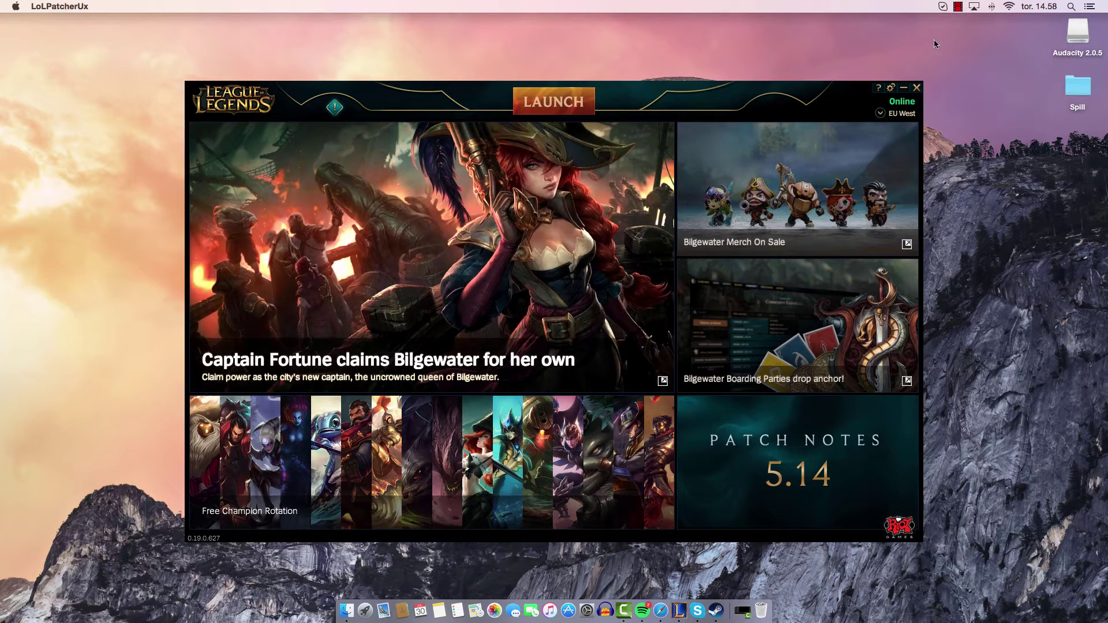
Quit the launcher and bring up the League of Legends app's context menu in the Programmer folder
{"action": "key", "text": "super+q"}
{"action": "left_click", "coordinate": [347, 611]}
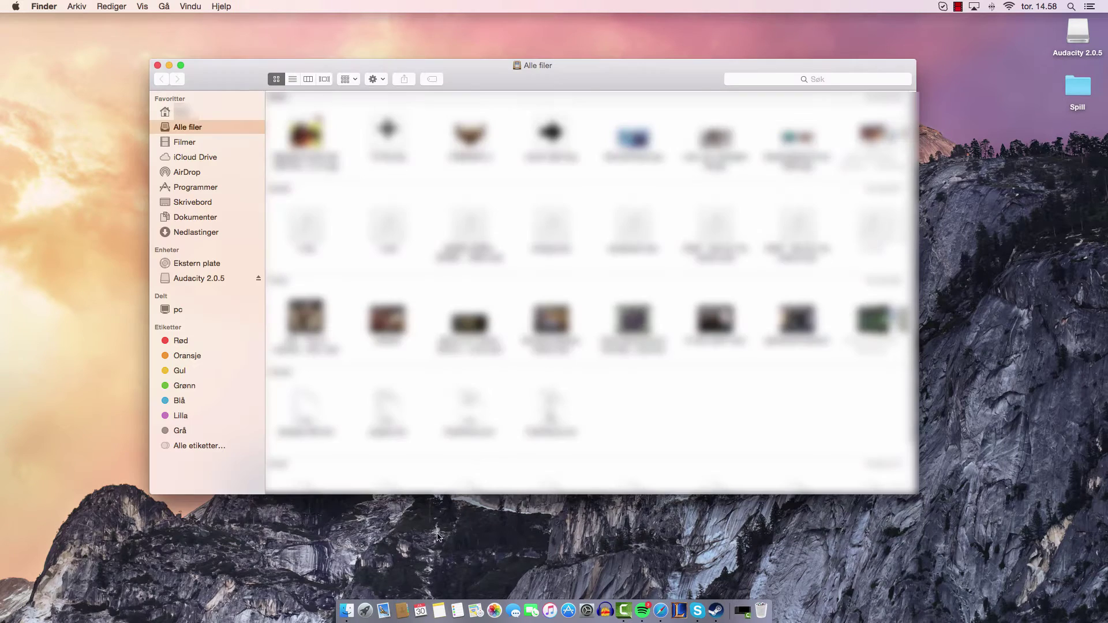
{"action": "left_click", "coordinate": [191, 188]}
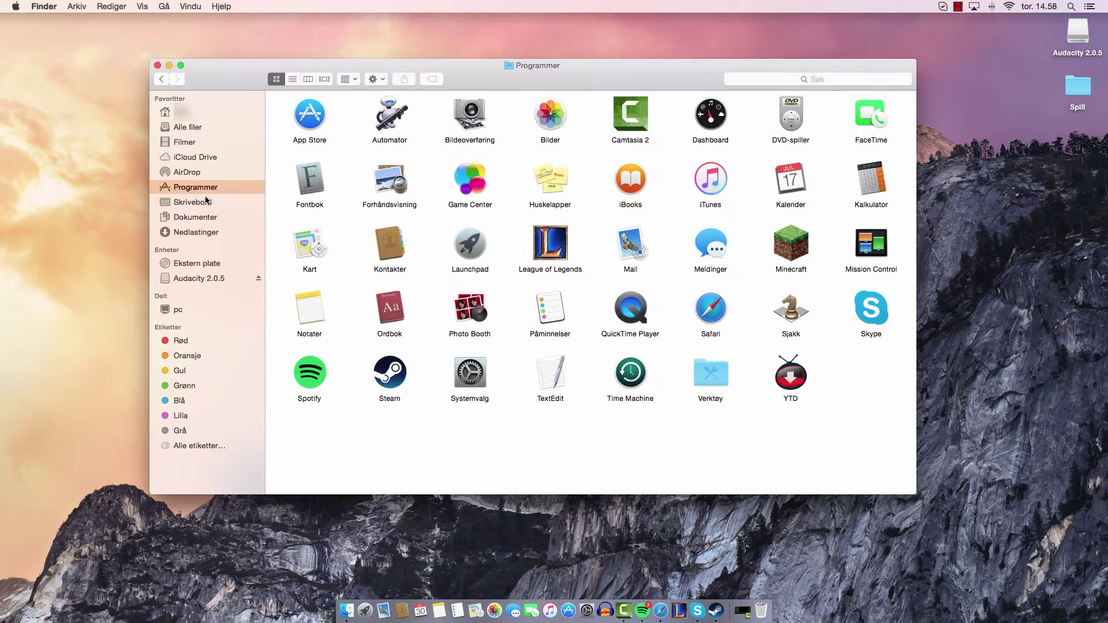
{"action": "right_click", "coordinate": [550, 240]}
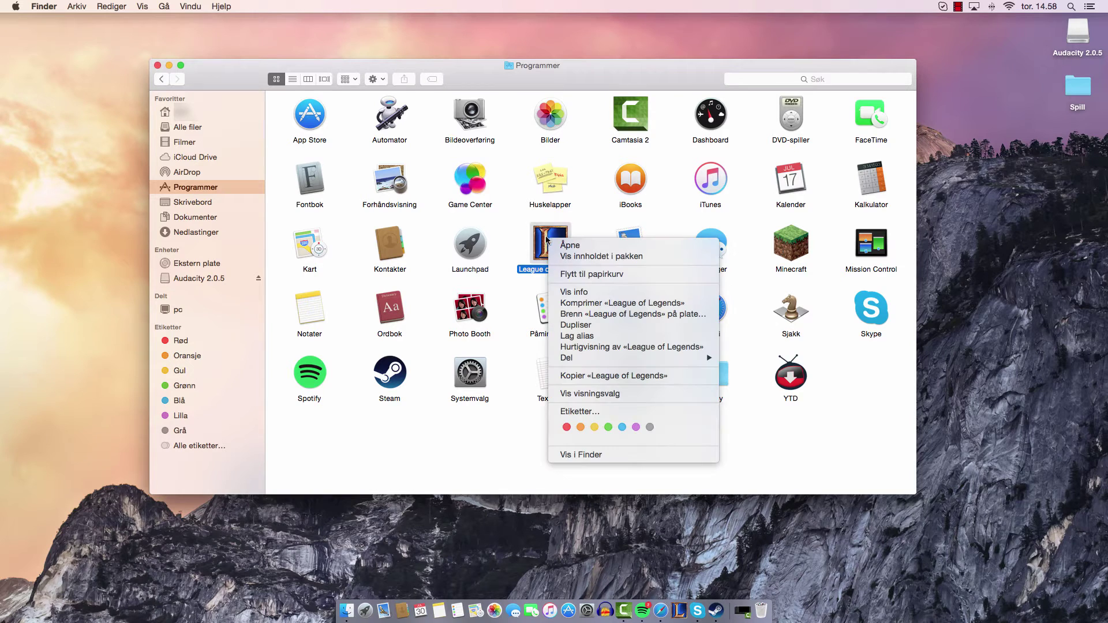
Show the package contents and descend through Contents > LoL > RADS > projects > lol_patcher
{"action": "left_click", "coordinate": [568, 257]}
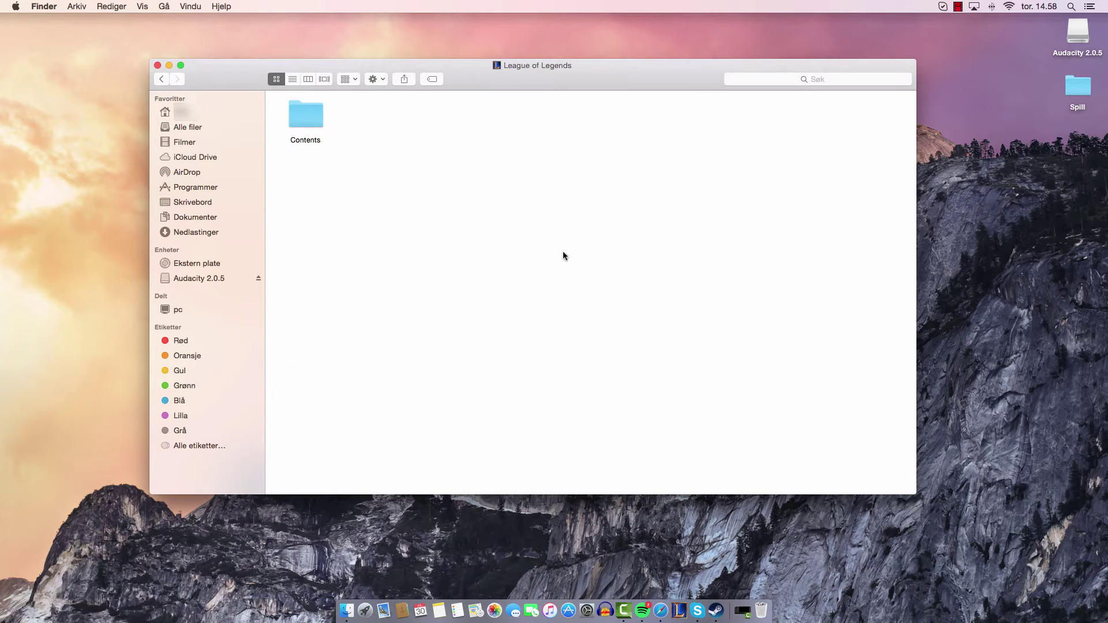
{"action": "double_click", "coordinate": [300, 109]}
{"action": "left_click", "coordinate": [451, 106]}
{"action": "double_click", "coordinate": [452, 106]}
{"action": "double_click", "coordinate": [534, 114]}
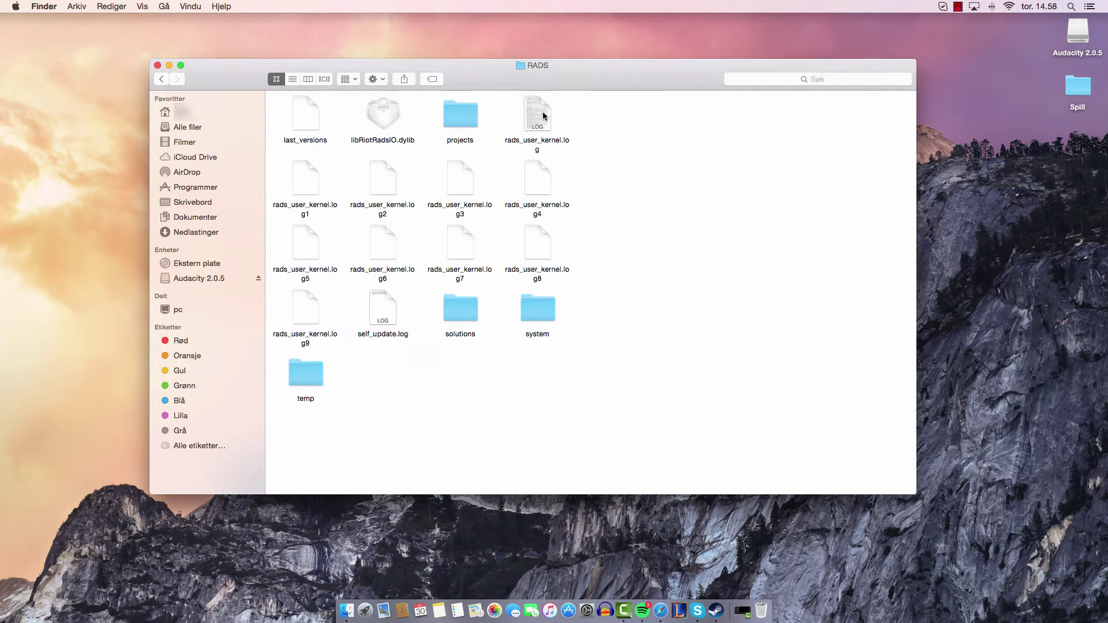
{"action": "double_click", "coordinate": [450, 120]}
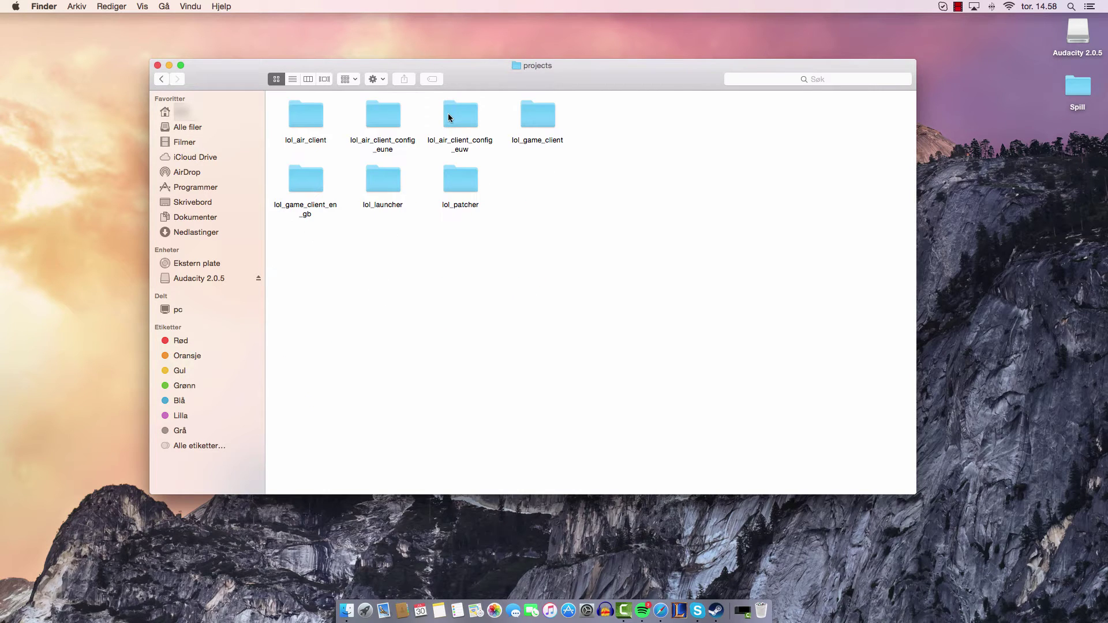
{"action": "double_click", "coordinate": [460, 184]}
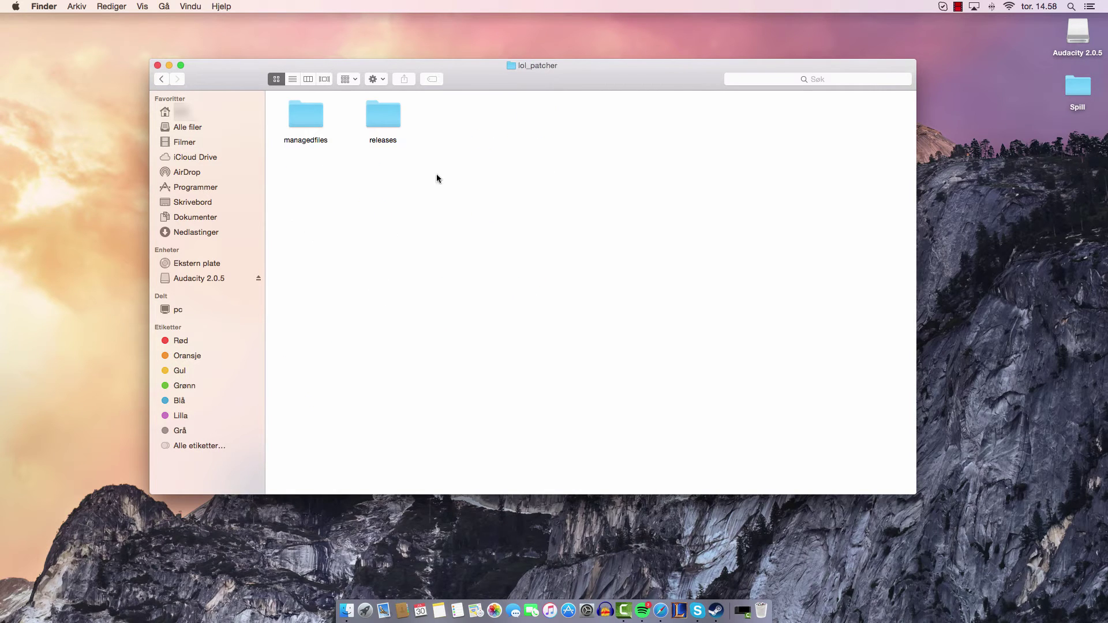
Continue into releases > 0.0.0.32 > deploy and launch LoLPatcherUx
{"action": "double_click", "coordinate": [389, 116]}
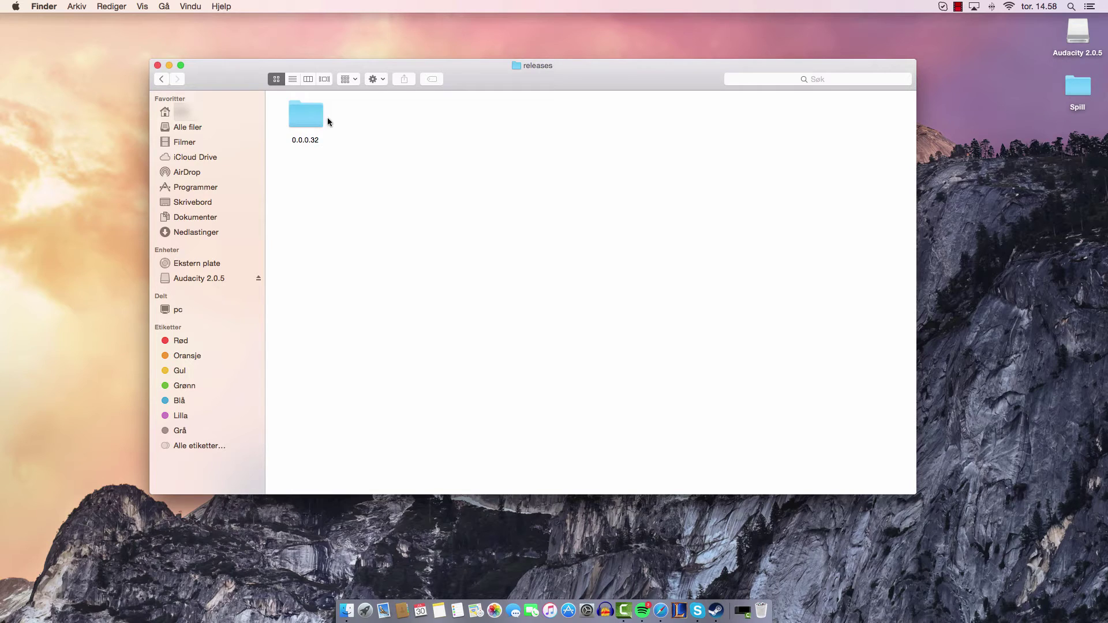
{"action": "left_click", "coordinate": [296, 116]}
{"action": "double_click", "coordinate": [296, 115]}
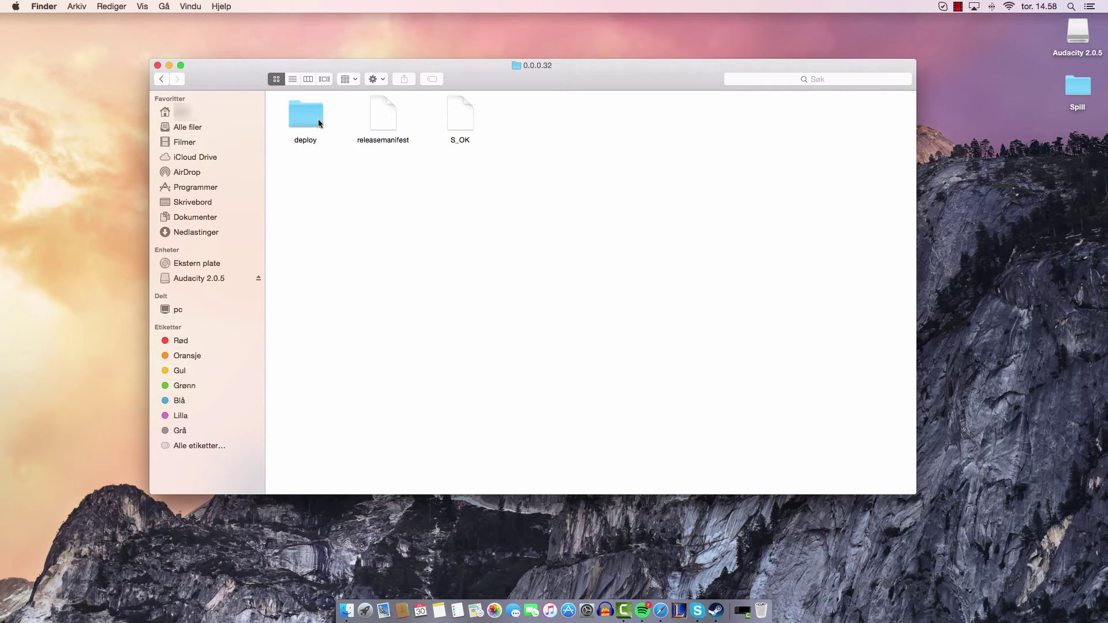
{"action": "left_click", "coordinate": [305, 120]}
{"action": "double_click", "coordinate": [305, 119]}
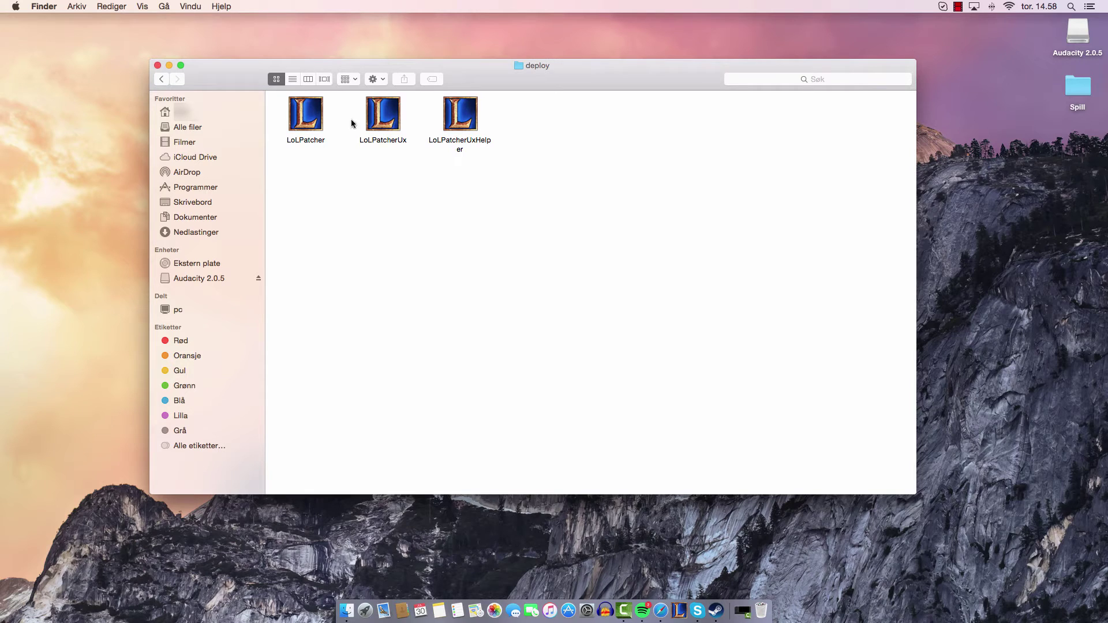
{"action": "double_click", "coordinate": [381, 116]}
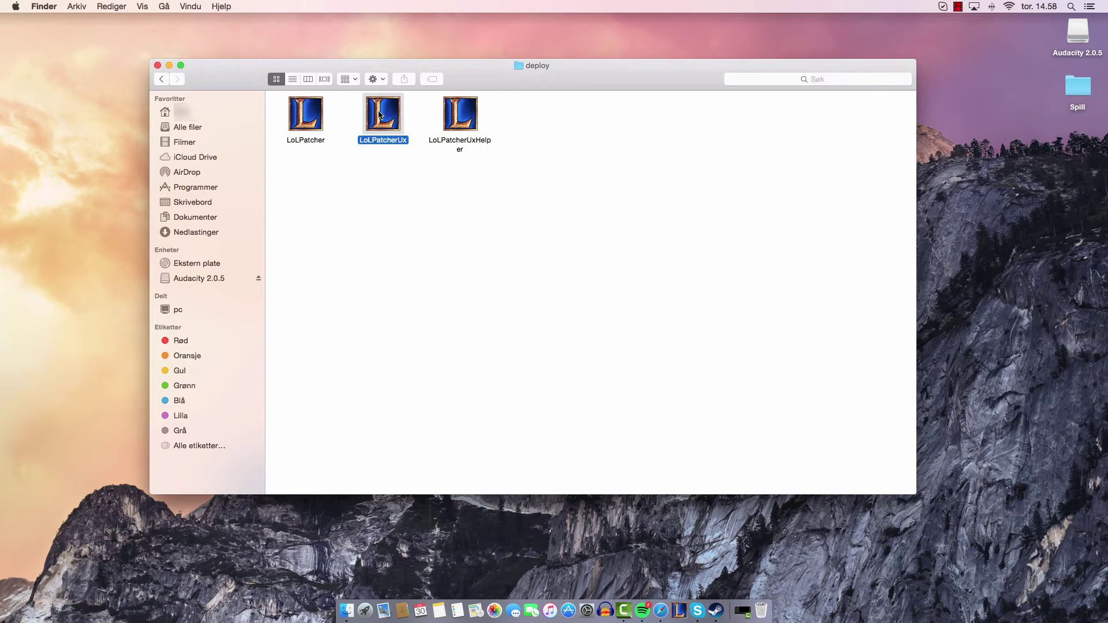
Close the Finder window so the relaunched patcher can finish loading
{"action": "left_click", "coordinate": [156, 65]}
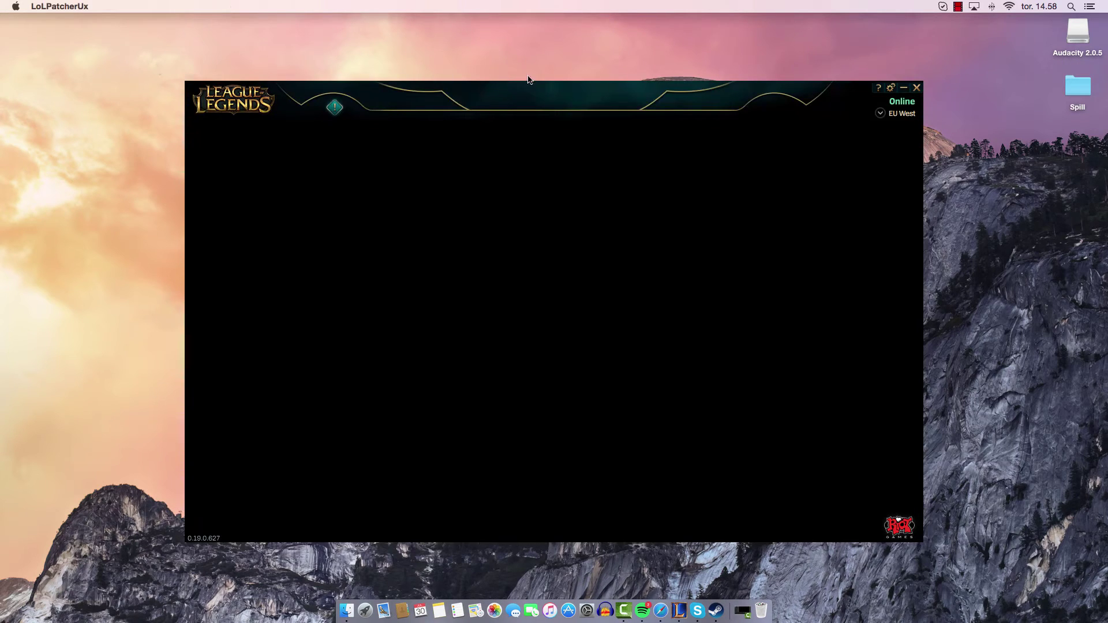